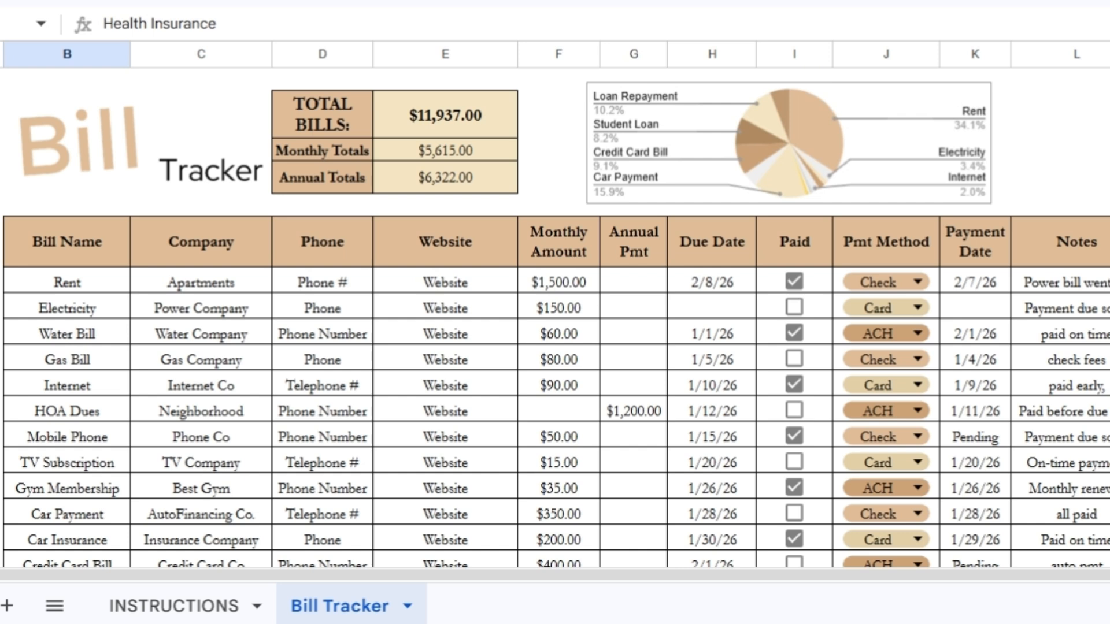
{"action": "left_click", "coordinate": [67, 282]}
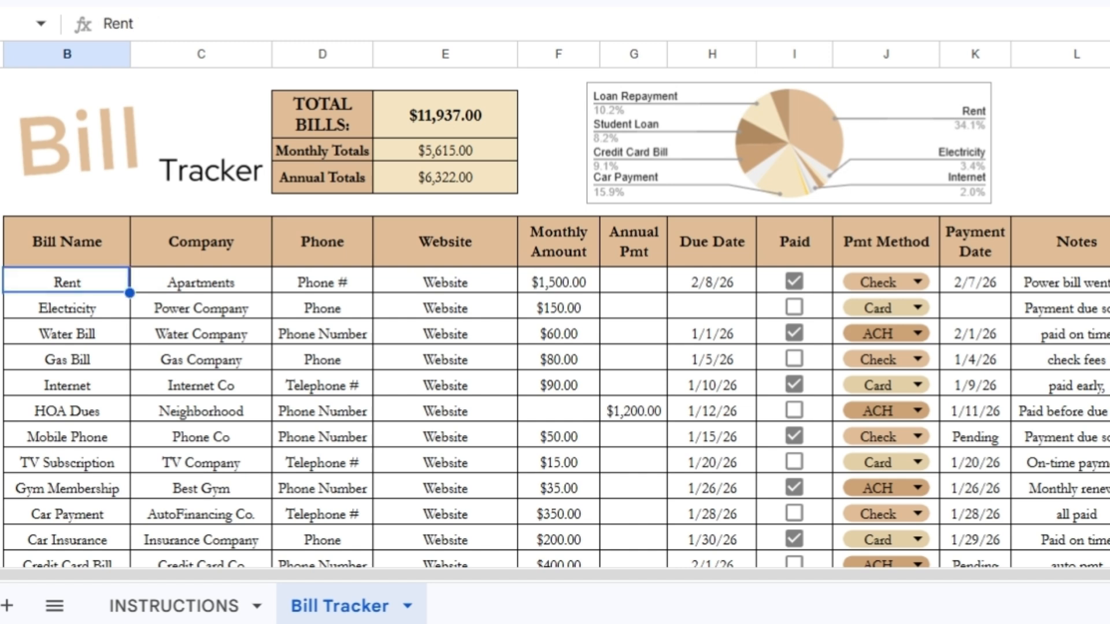
{"action": "left_click", "coordinate": [68, 308]}
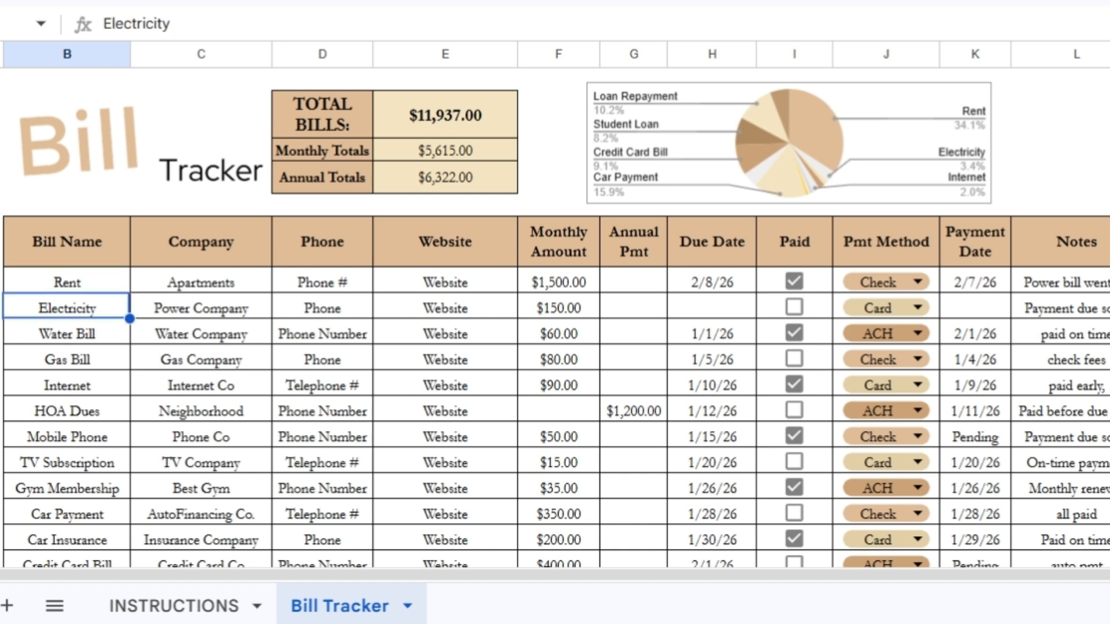
{"action": "left_click", "coordinate": [67, 411]}
{"action": "left_click", "coordinate": [67, 309]}
Step: Rename the first four bills in the Bill Name column as Rent, Power, Water and Gas
{"action": "left_click", "coordinate": [67, 282]}
{"action": "type", "text": "Rent"}
{"action": "key", "text": "Return"}
{"action": "type", "text": "Po"}
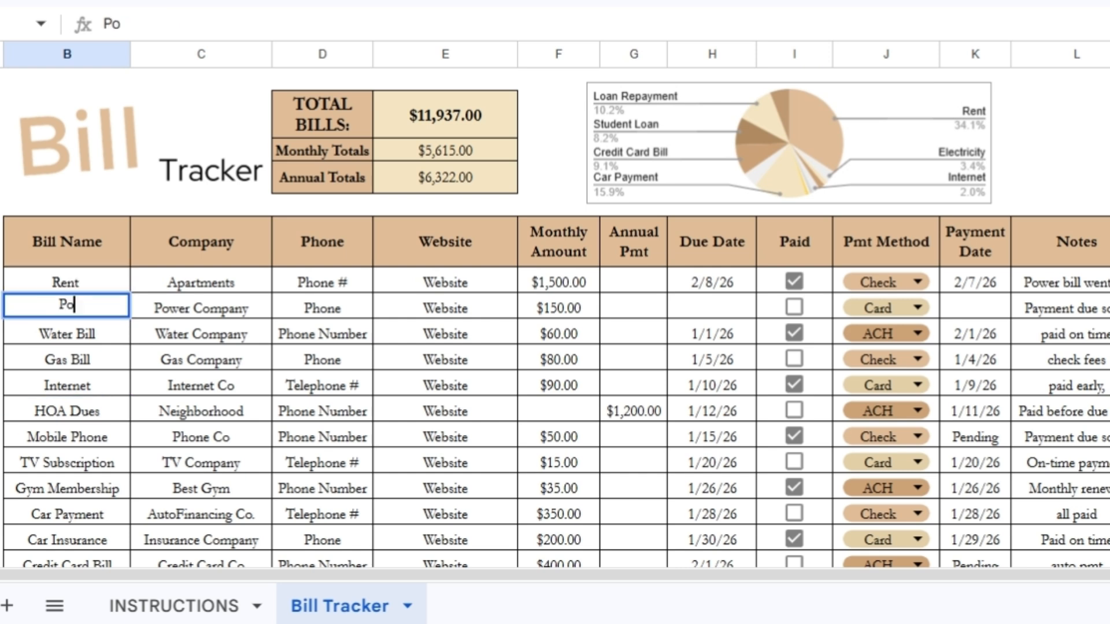
{"action": "type", "text": "wer"}
{"action": "key", "text": "Return"}
{"action": "type", "text": "Water"}
{"action": "key", "text": "Return"}
{"action": "type", "text": "Gas"}
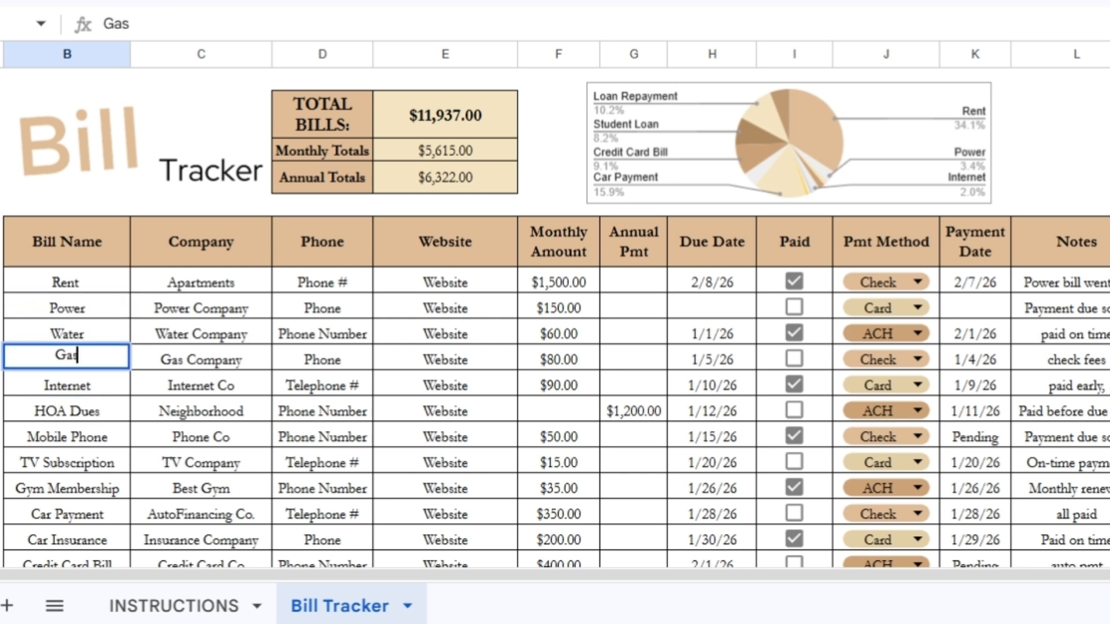
{"action": "key", "text": "Return"}
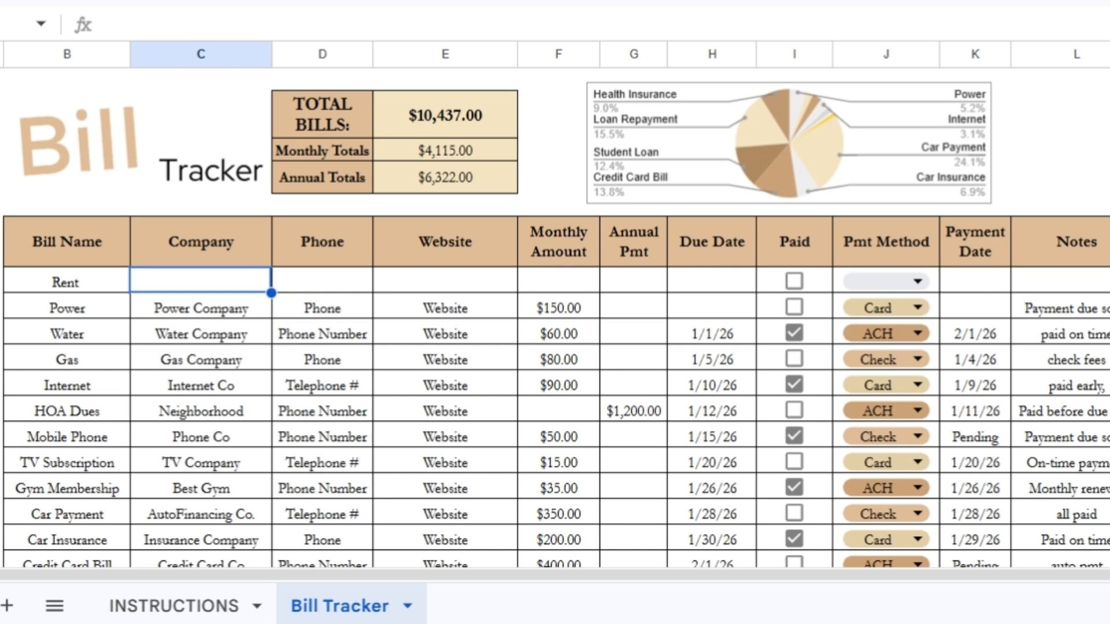
Step: Fill in the Rent row's contact details with company "Landlord", phone "phone" and website "website"
{"action": "type", "text": "Land"}
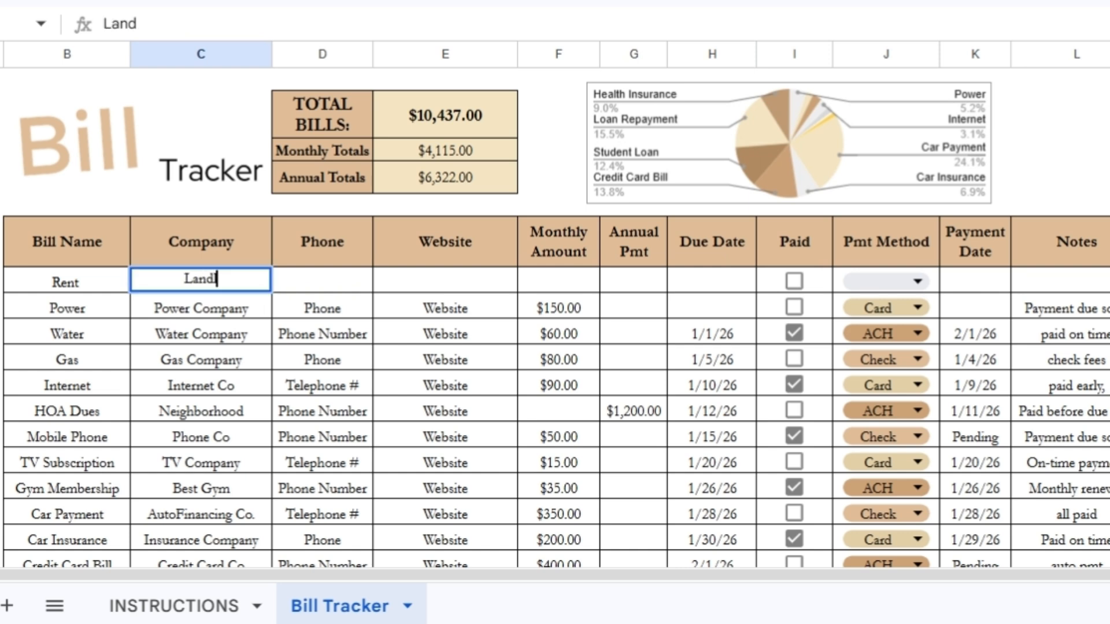
{"action": "type", "text": "lor"}
{"action": "type", "text": "d"}
{"action": "key", "text": "Tab"}
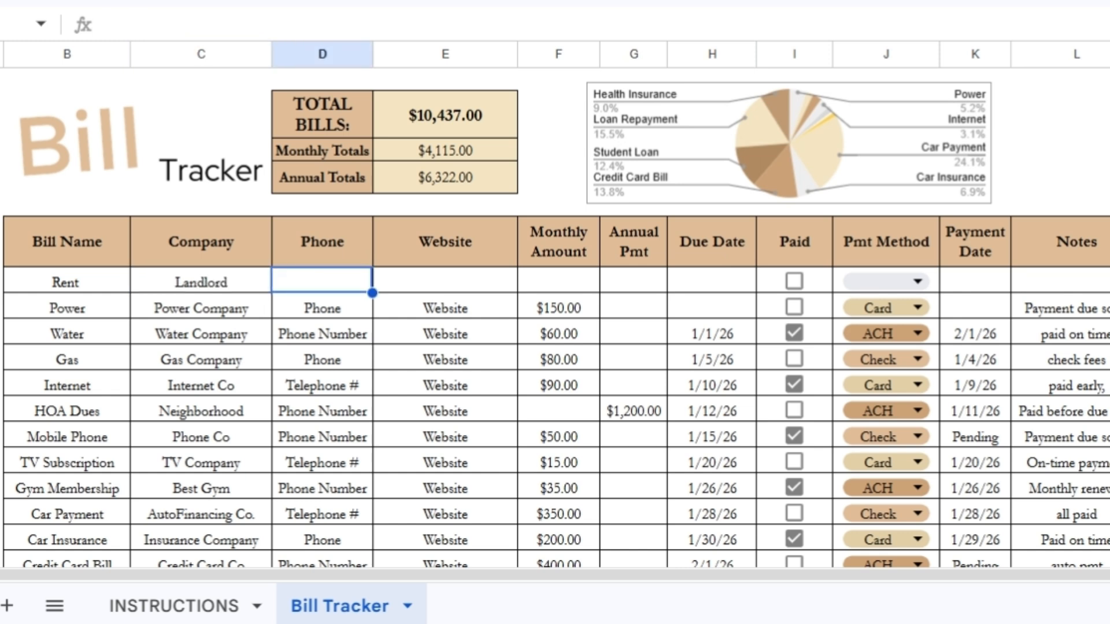
{"action": "type", "text": "phone"}
{"action": "key", "text": "Tab"}
{"action": "type", "text": "we"}
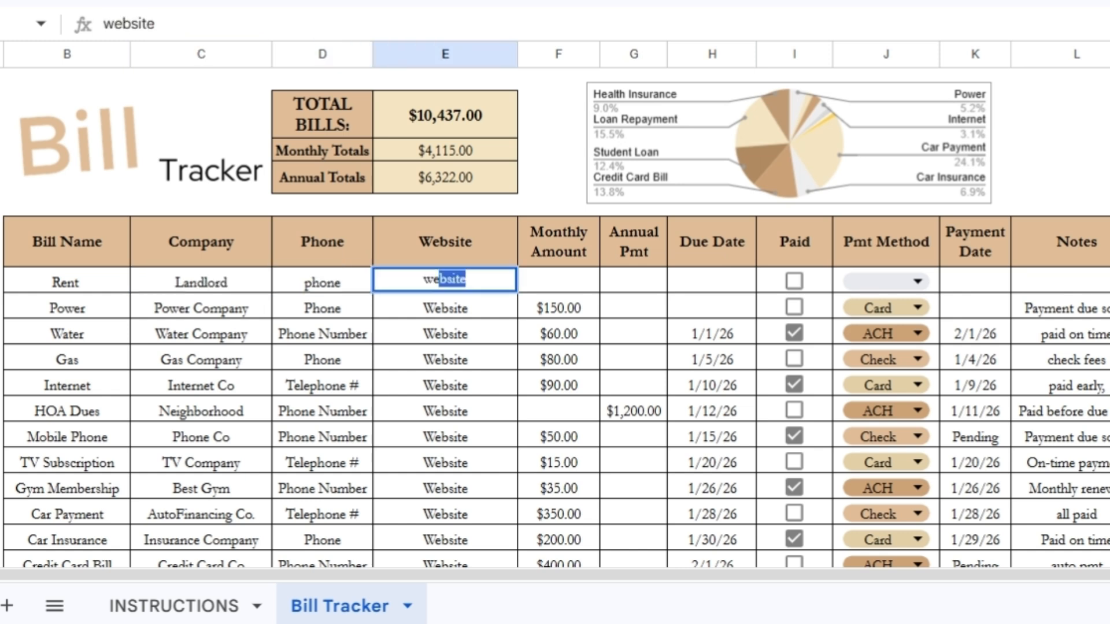
{"action": "type", "text": "bis"}
{"action": "key", "text": "BackSpace"}
{"action": "key", "text": "BackSpace"}
{"action": "type", "text": "si"}
{"action": "key", "text": "Tab"}
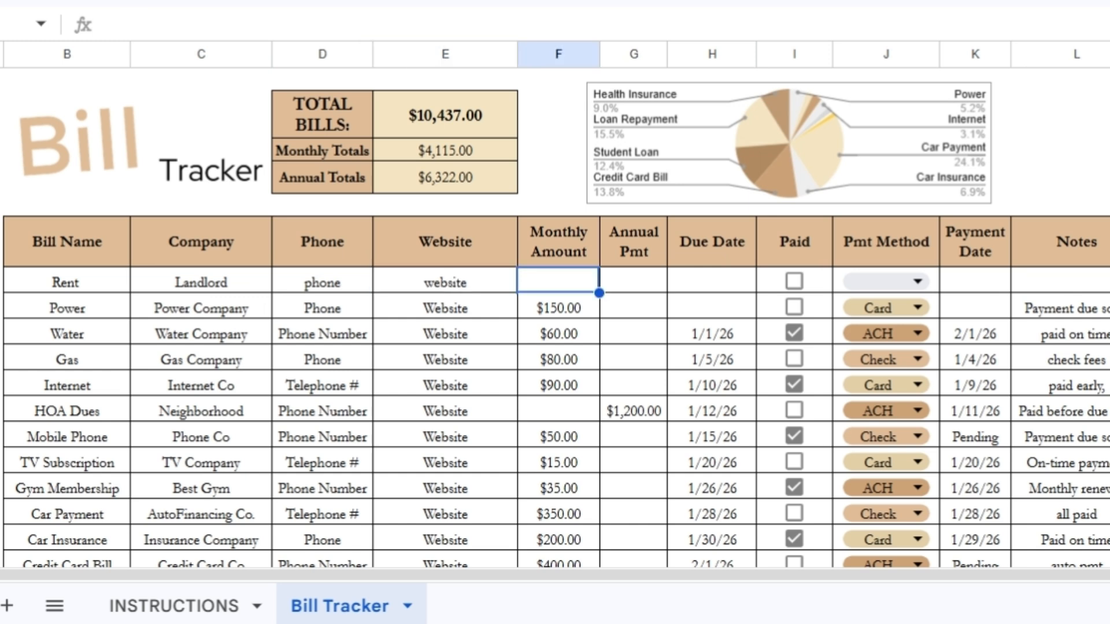
Step: Set the Rent bill's monthly amount to 1235.52 and its due date to 1/1
{"action": "type", "text": "1235.52"}
{"action": "key", "text": "Tab"}
{"action": "key", "text": "Tab"}
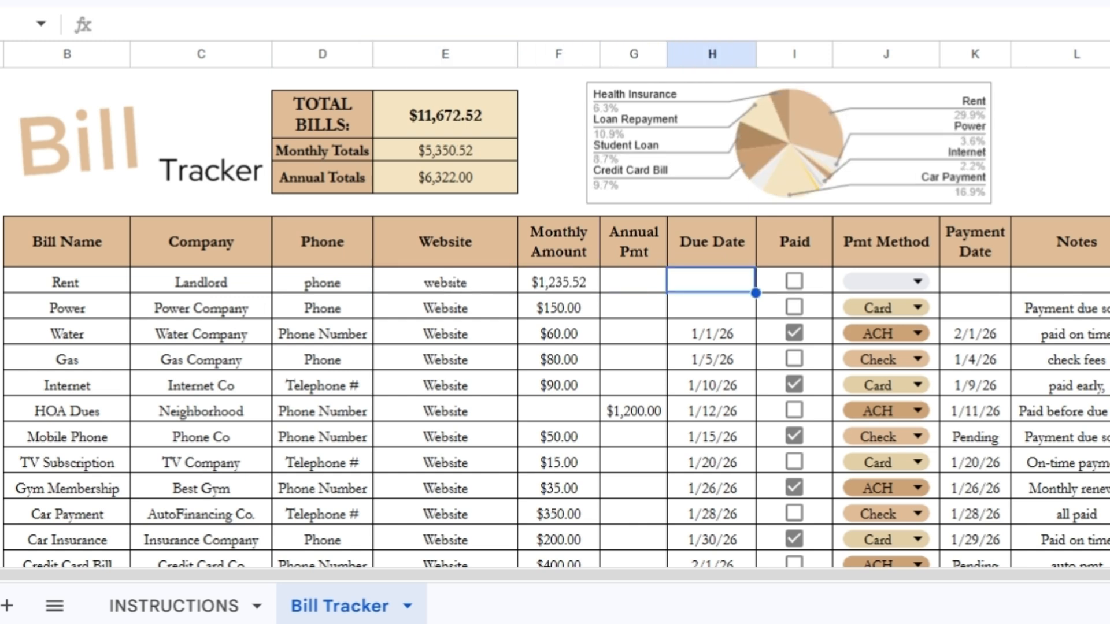
{"action": "type", "text": "1/1"}
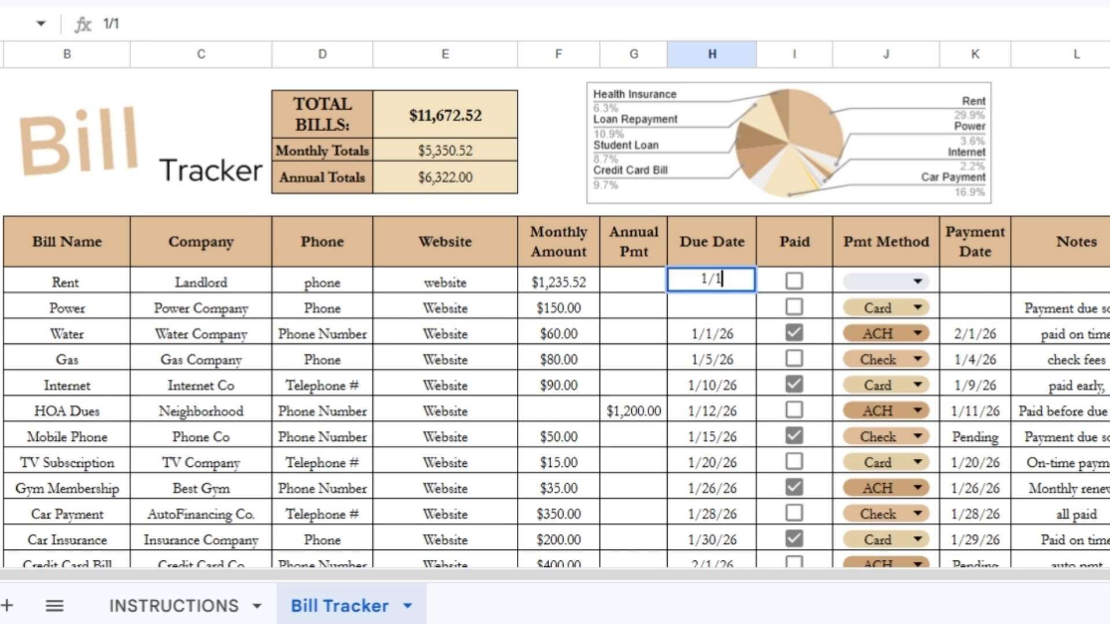
{"action": "key", "text": "Return"}
Step: Mark the Rent bill as paid, with Card as the payment method and 1/1 as the payment date
{"action": "left_click", "coordinate": [795, 282]}
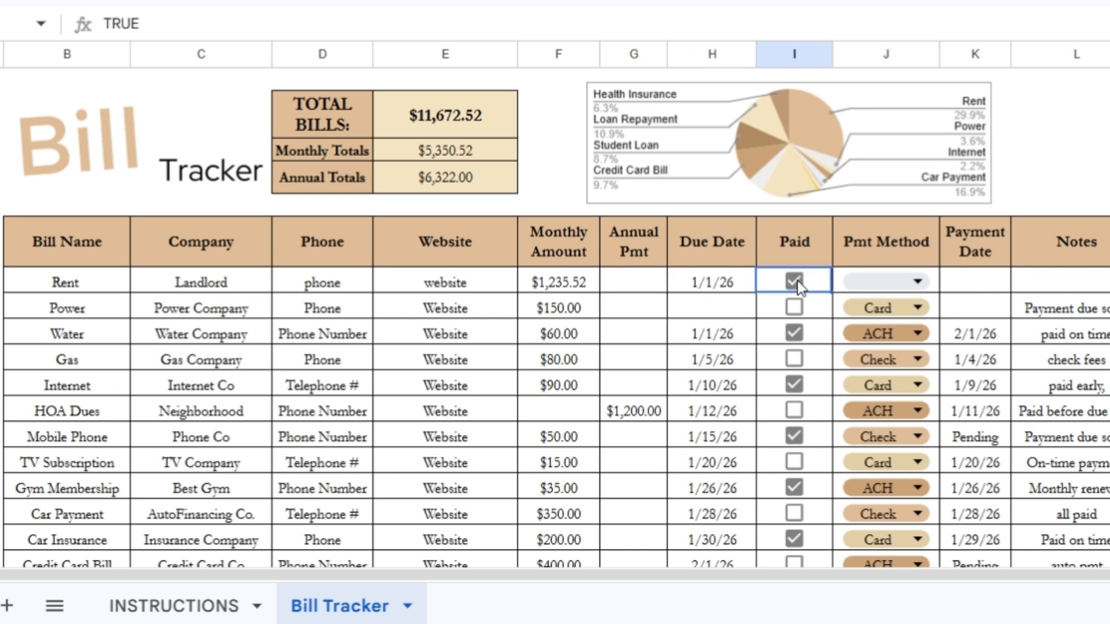
{"action": "left_click", "coordinate": [889, 280]}
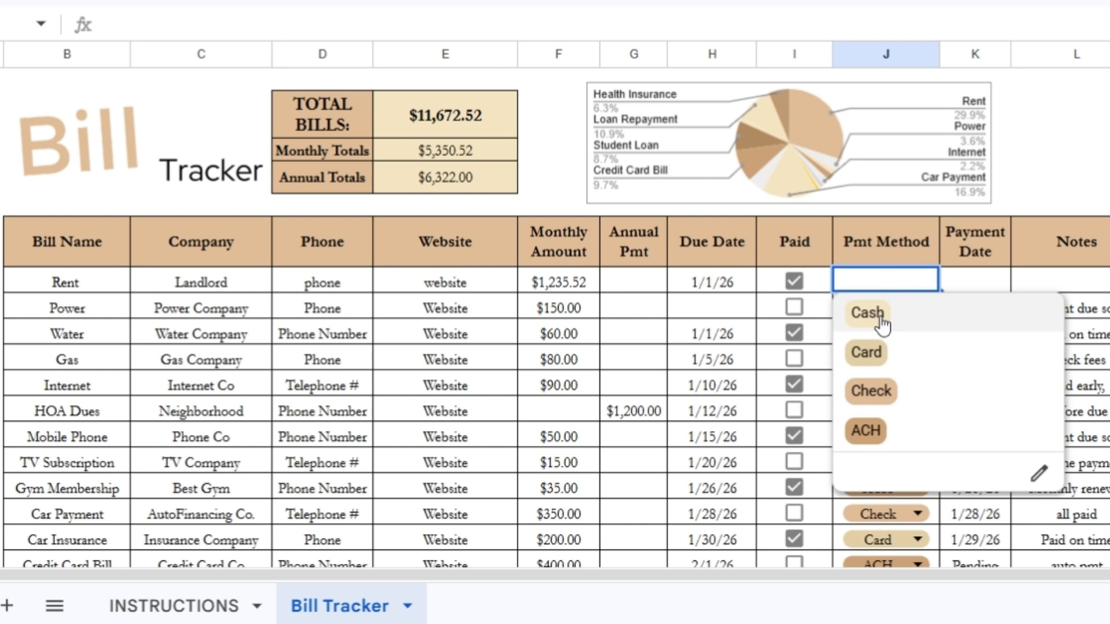
{"action": "left_click", "coordinate": [866, 353]}
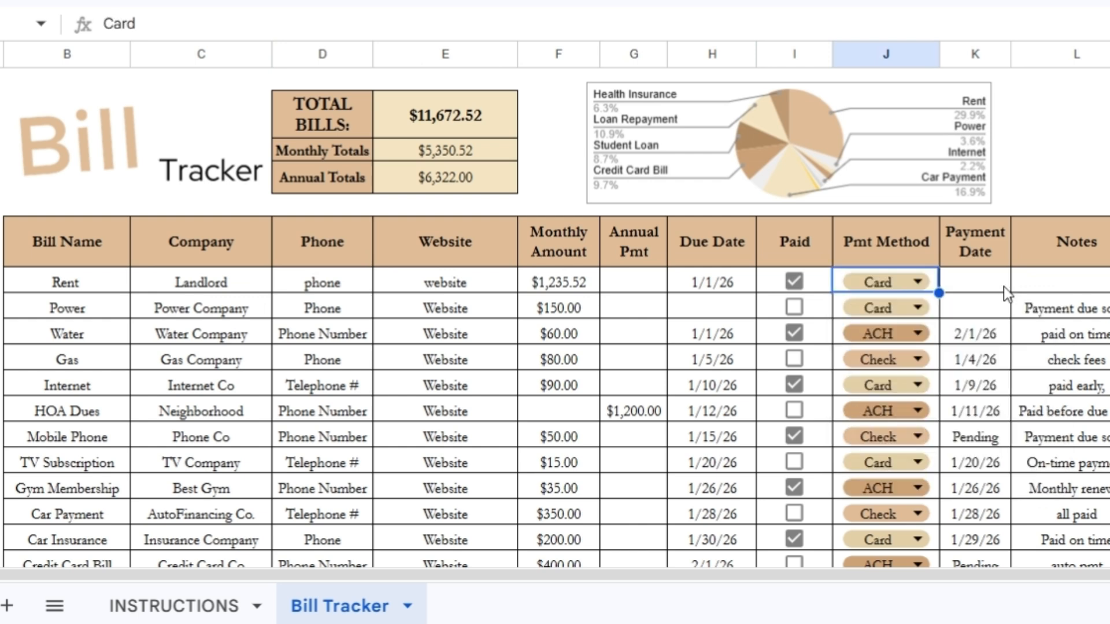
{"action": "left_click", "coordinate": [1004, 287]}
{"action": "type", "text": "1/1"}
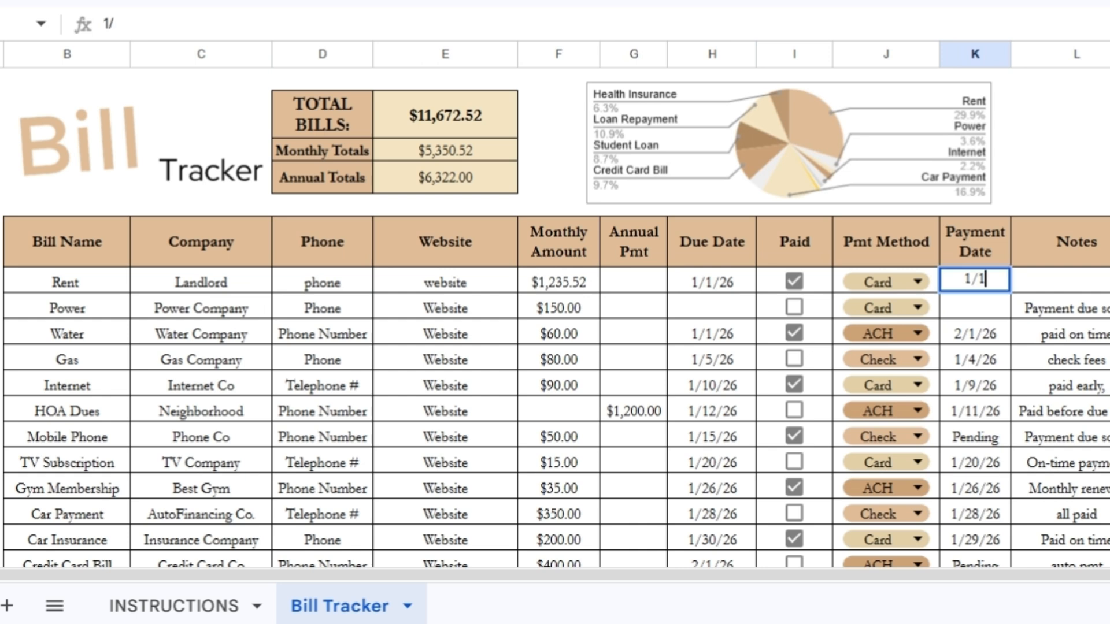
{"action": "key", "text": "Return"}
Step: Add the note "call the landlord" to the Rent bill
{"action": "left_click", "coordinate": [1061, 281]}
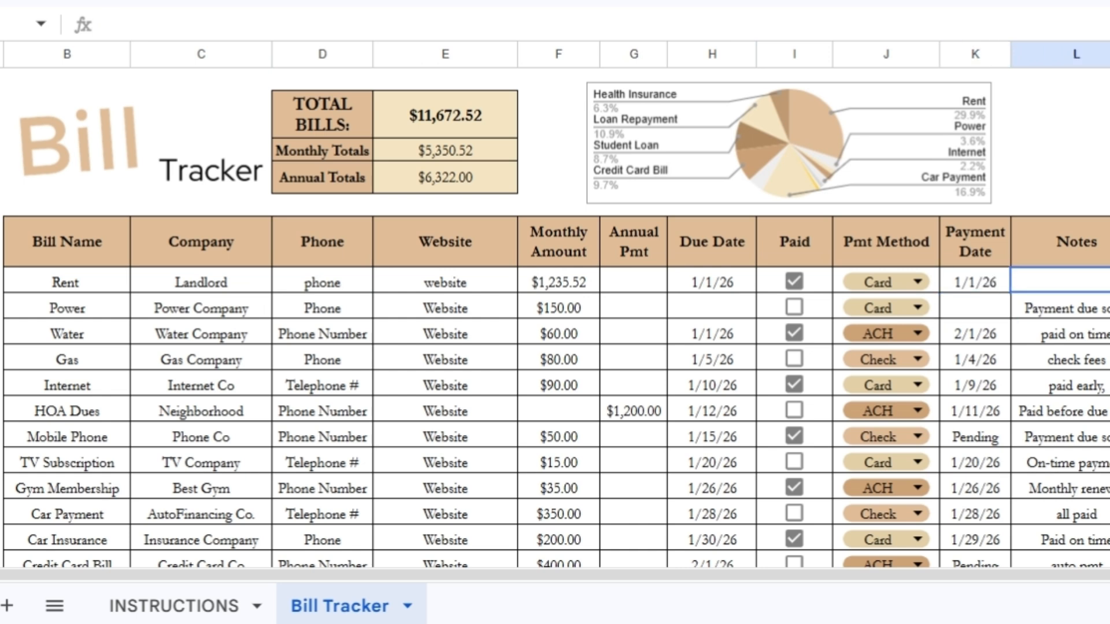
{"action": "type", "text": "call the lan"}
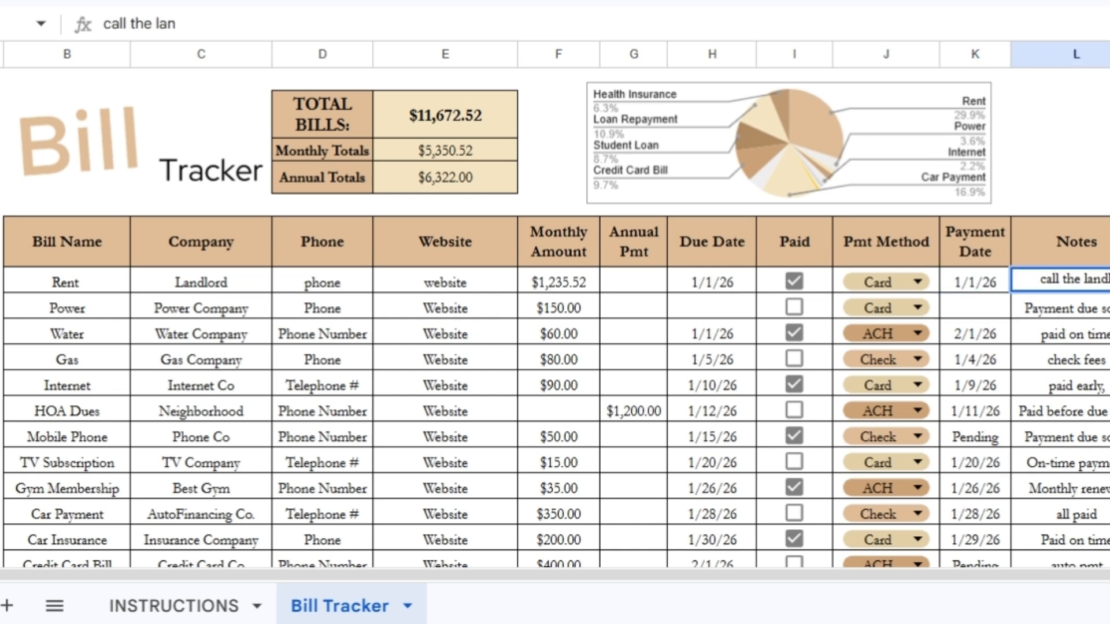
{"action": "type", "text": "dlor"}
{"action": "key", "text": "Return"}
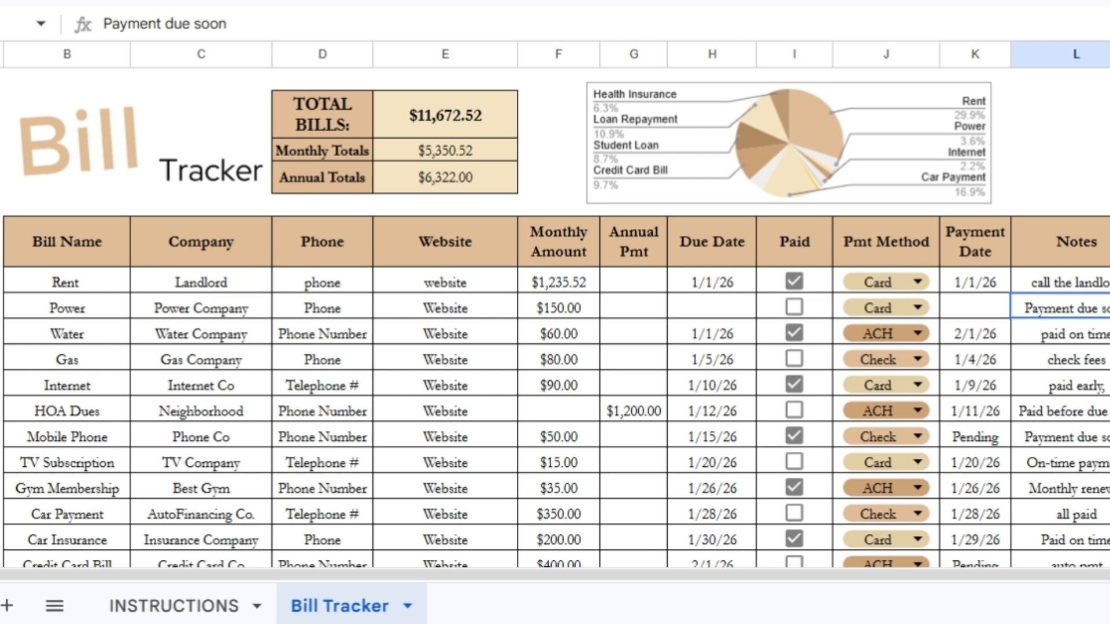
Step: Examine the monthly amounts and the pie chart's slices for Rent and Car Payment
{"action": "left_click", "coordinate": [559, 282]}
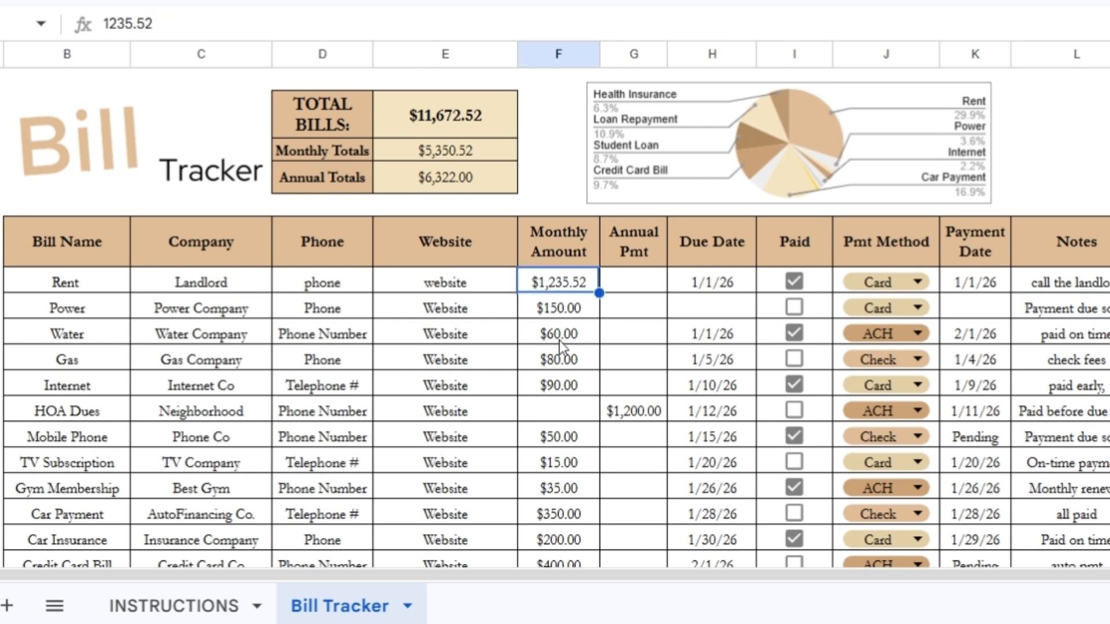
{"action": "left_click_drag", "start_coordinate": [559, 463], "coordinate": [560, 338]}
{"action": "left_click", "coordinate": [810, 132]}
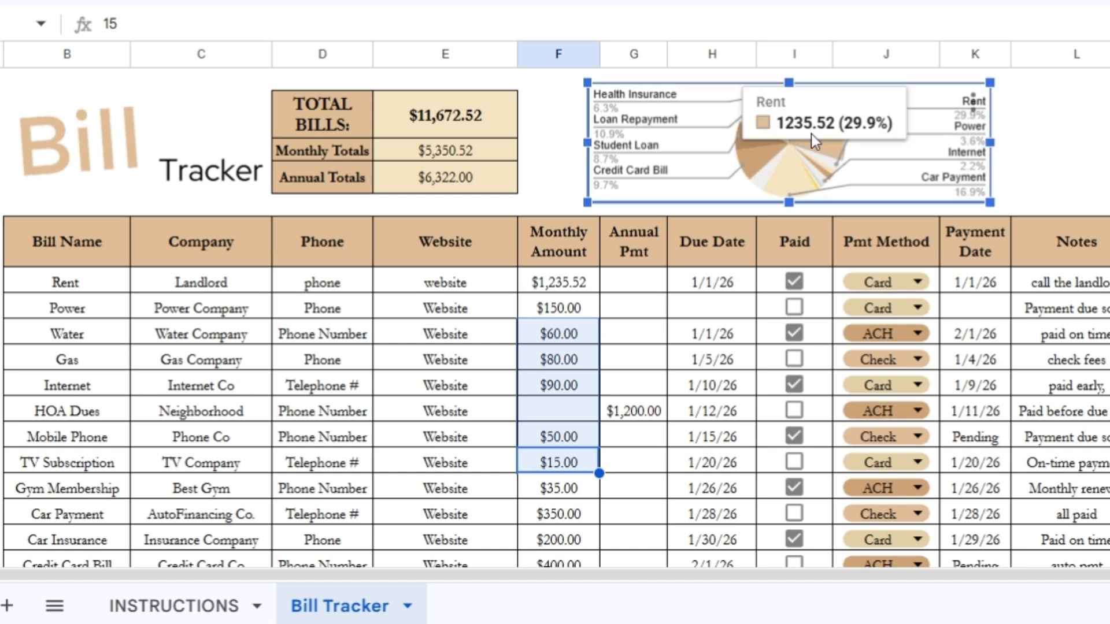
{"action": "mouse_move", "coordinate": [773, 186]}
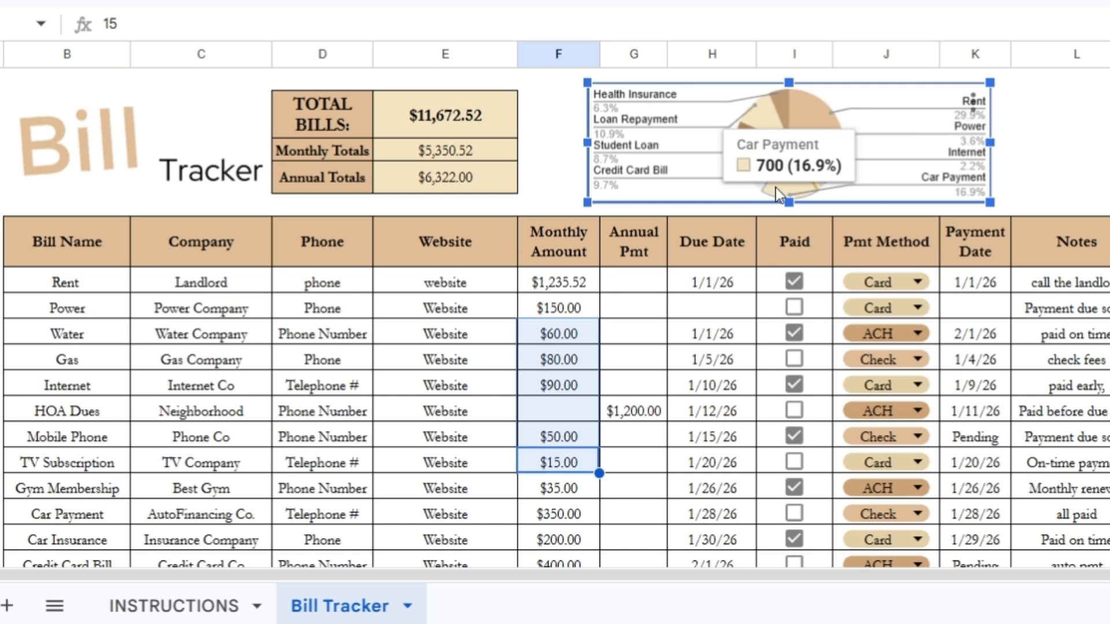
{"action": "mouse_move", "coordinate": [820, 127]}
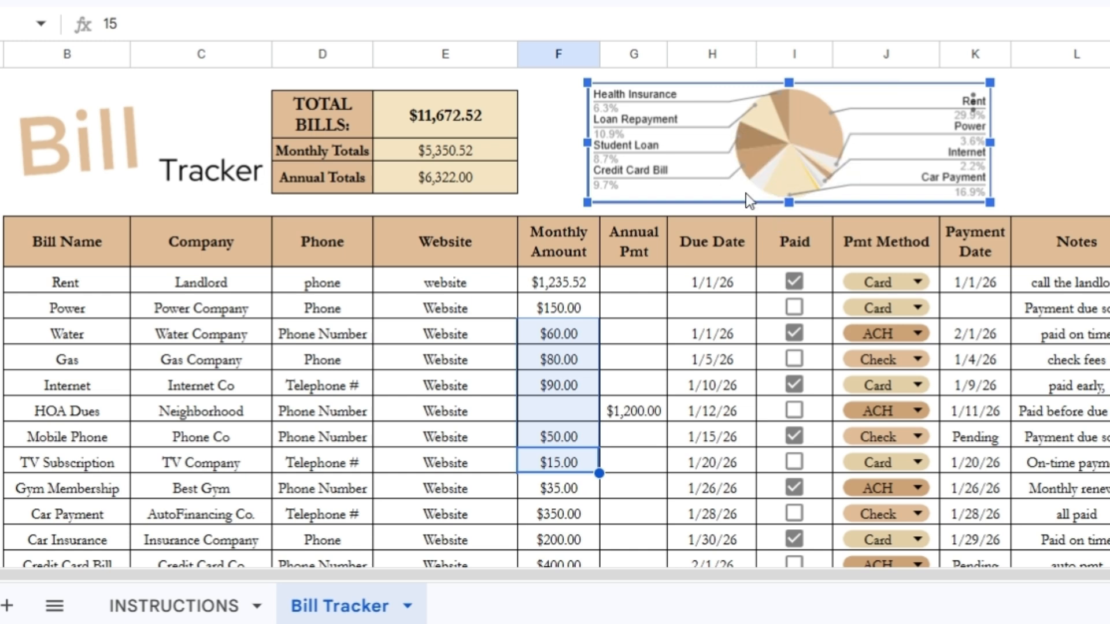
Step: Inspect the monthly and annual totals, the HOA Dues annual payment and the overall total of bills
{"action": "left_click", "coordinate": [488, 154]}
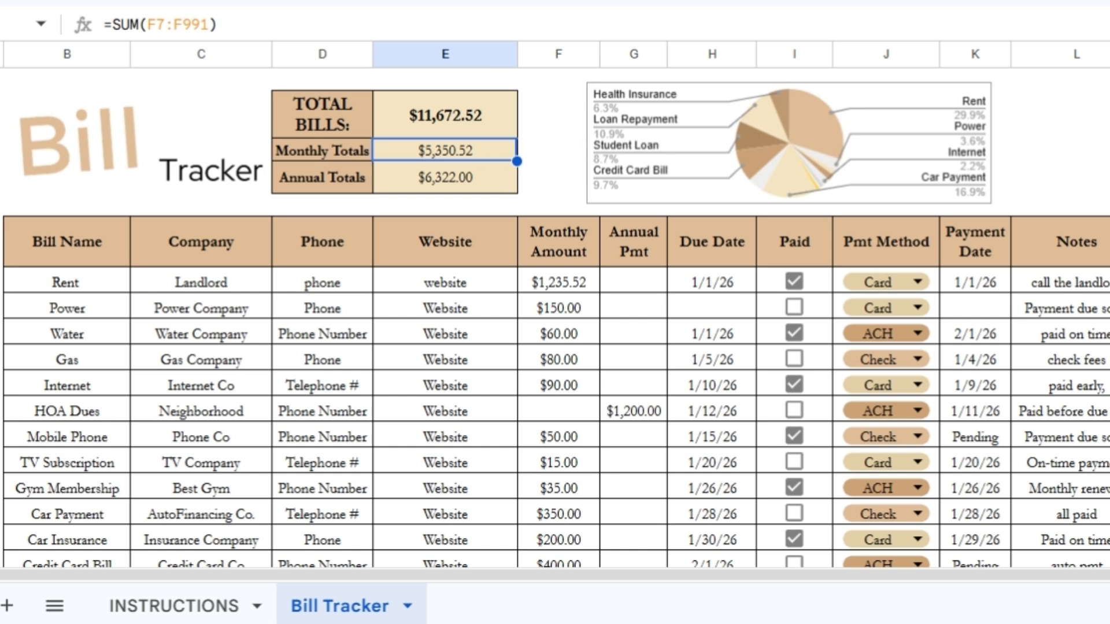
{"action": "key", "text": "Down"}
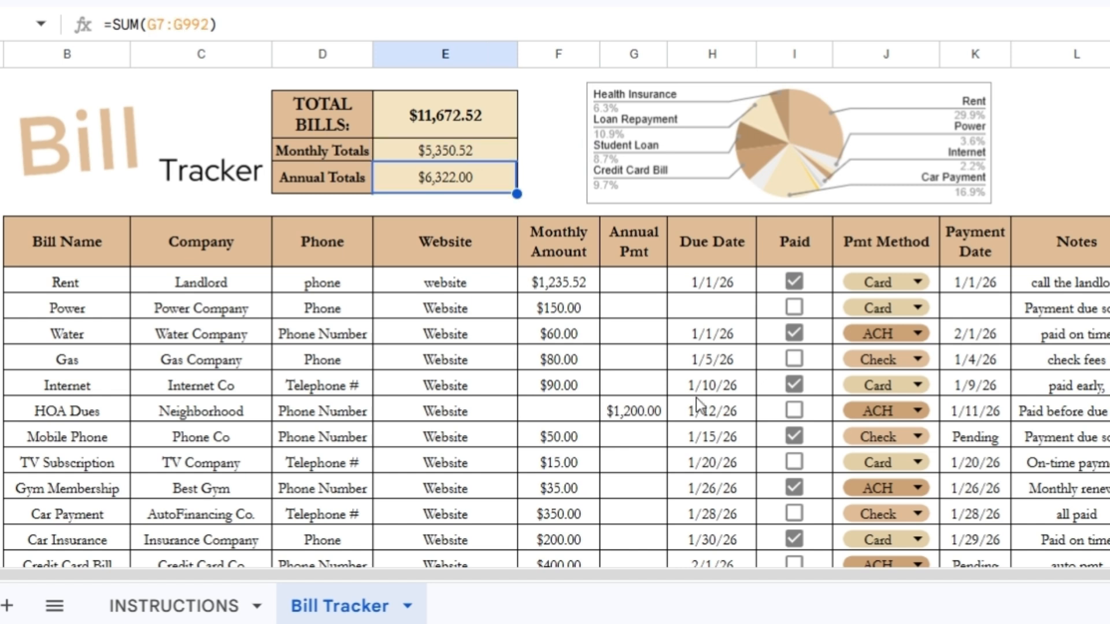
{"action": "left_click", "coordinate": [659, 422]}
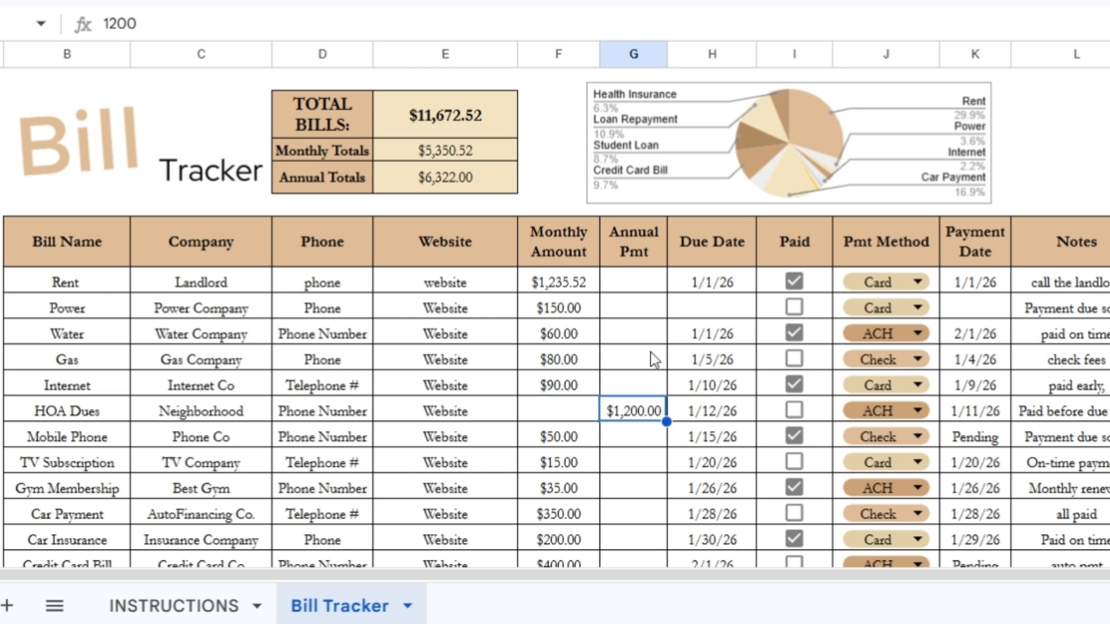
{"action": "left_click", "coordinate": [420, 126]}
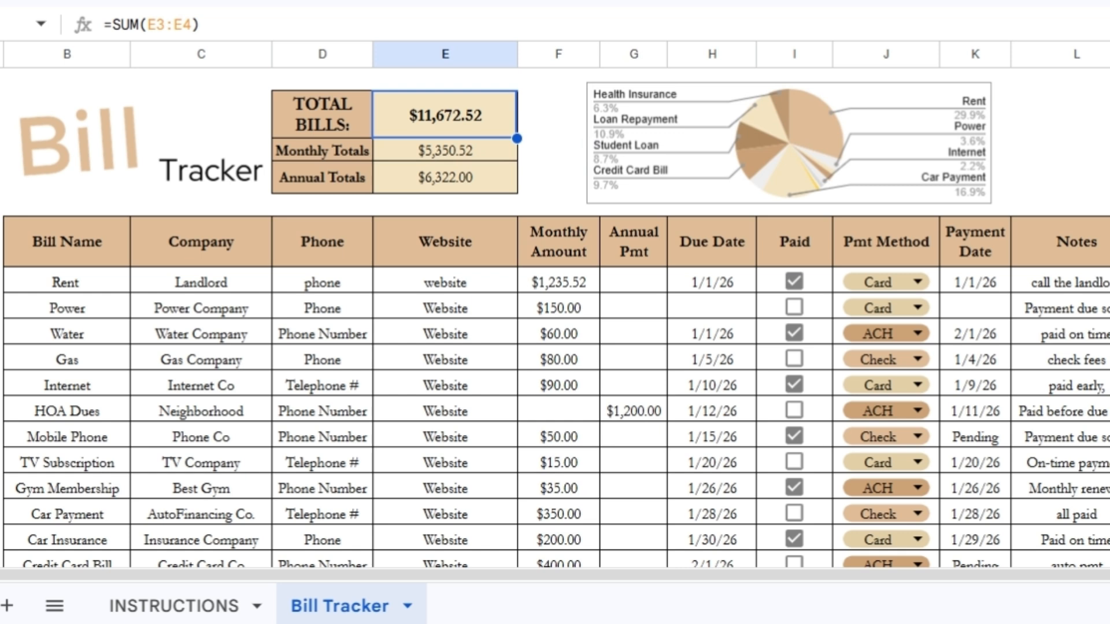
{"action": "left_click", "coordinate": [322, 307]}
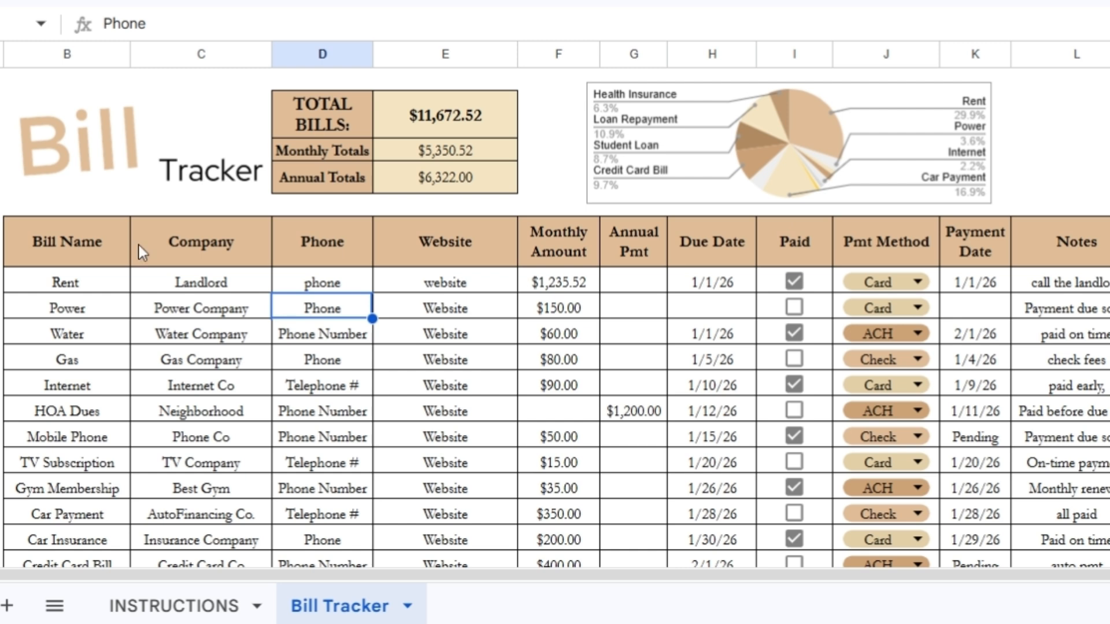
{"action": "left_click_drag", "start_coordinate": [122, 282], "coordinate": [536, 408]}
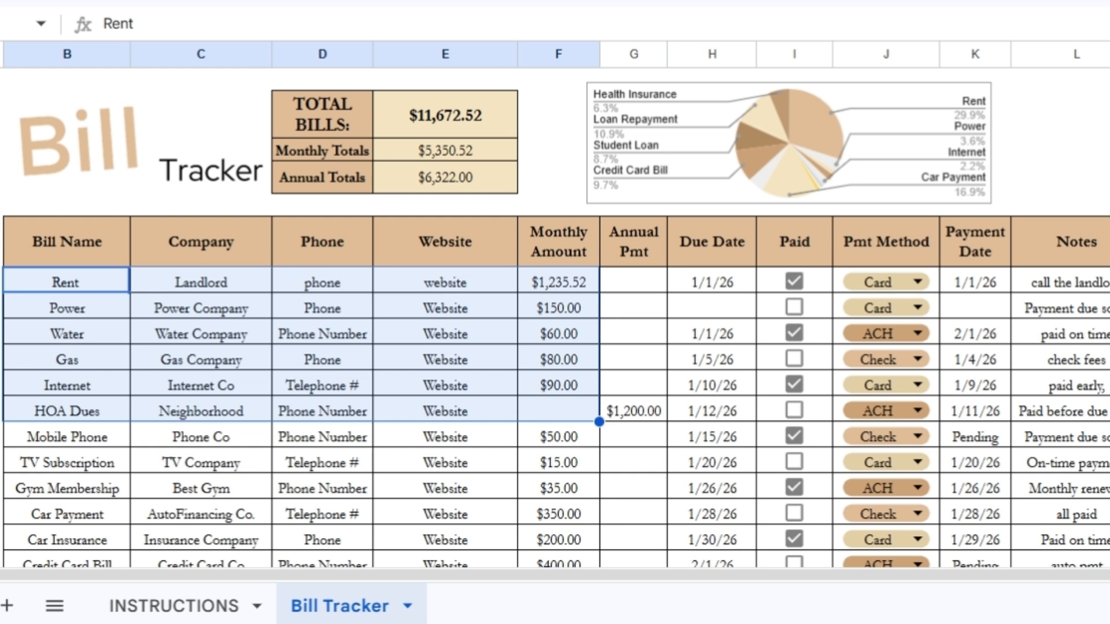
{"action": "left_click", "coordinate": [463, 385]}
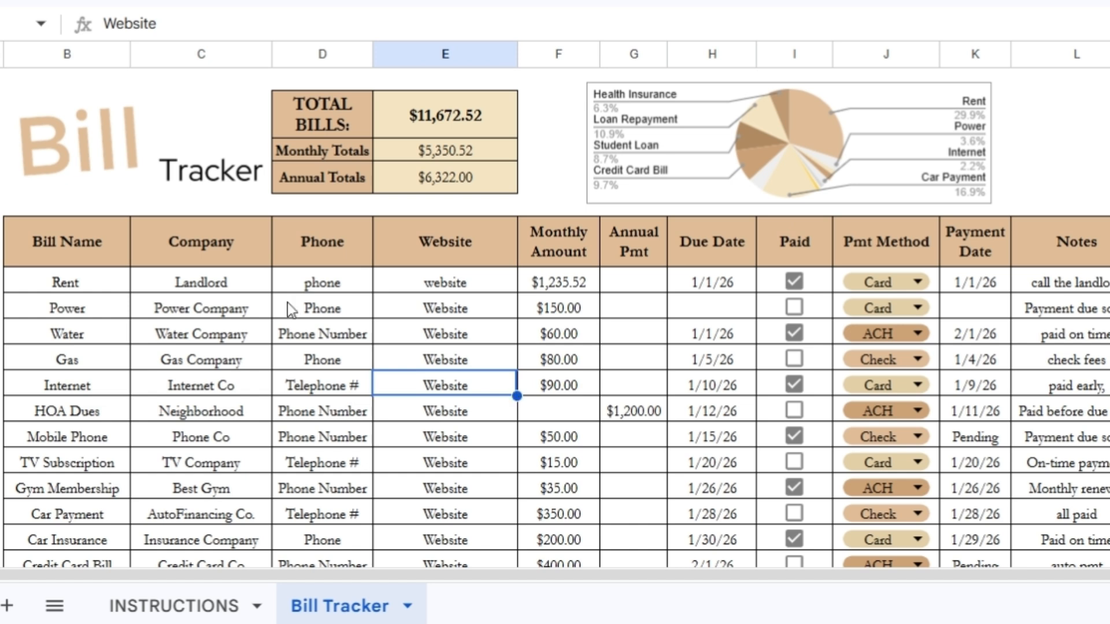
{"action": "key", "text": "Up"}
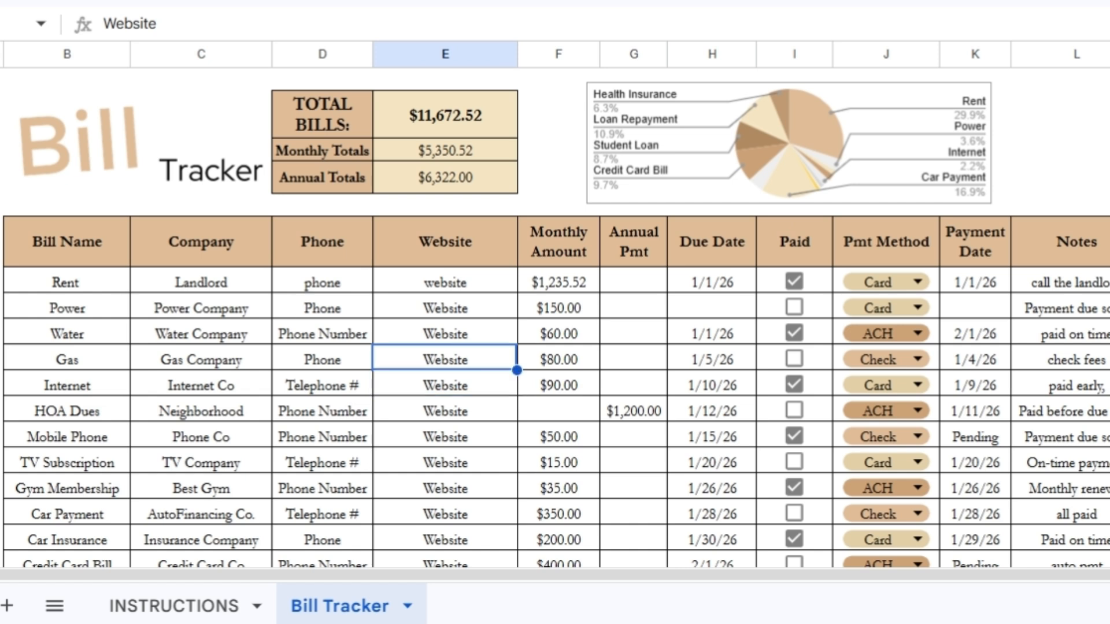